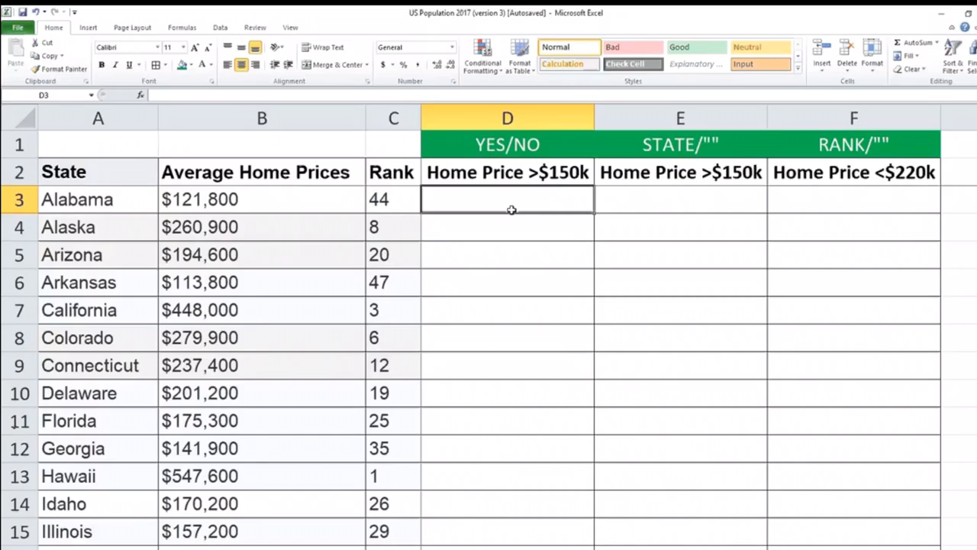
Step: Enter the formula =IF(B3>150000,"YES","NO") in cell D3
text(=)
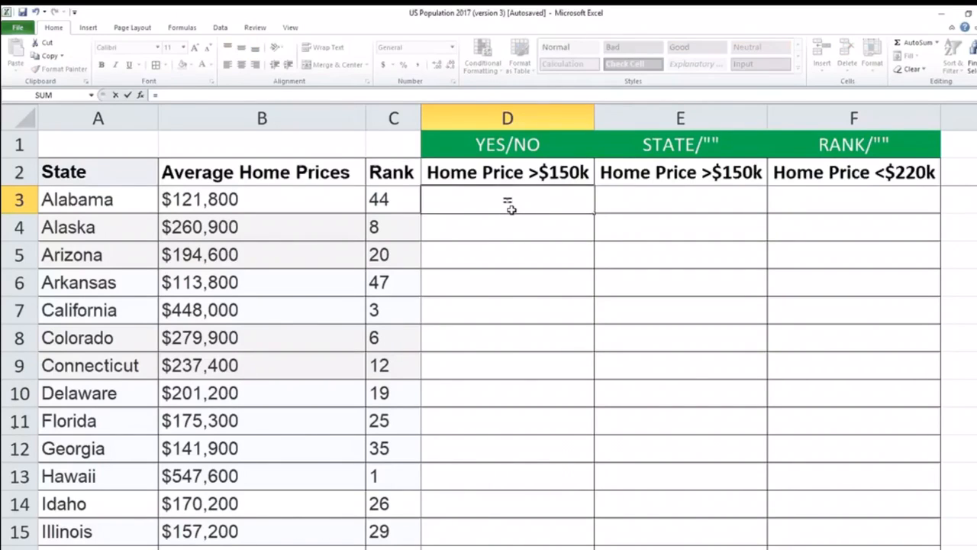
text(I)
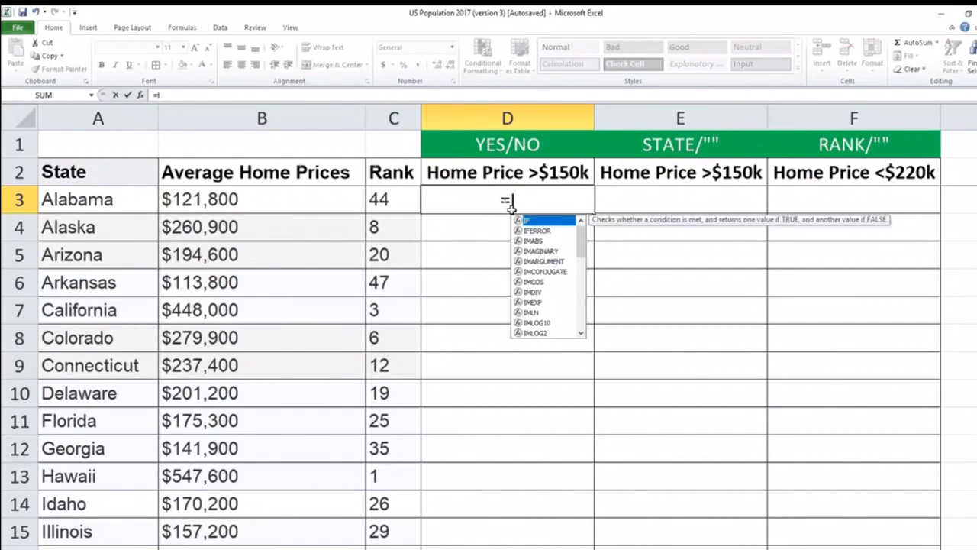
text(F()
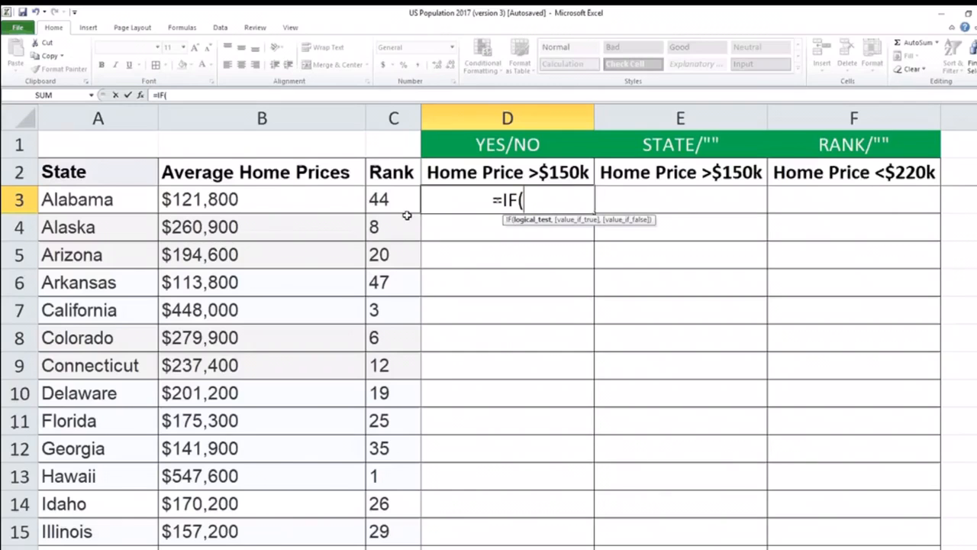
click(217, 200)
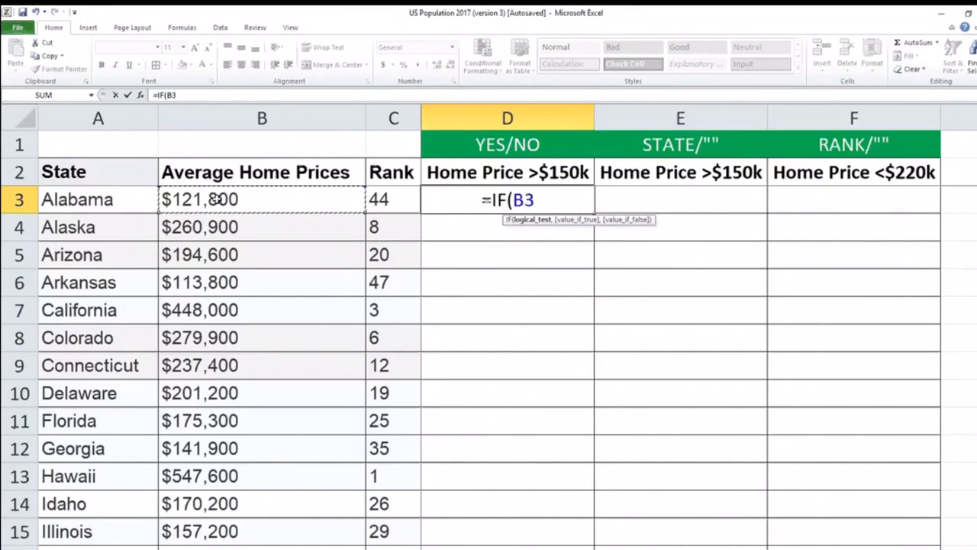
text(>)
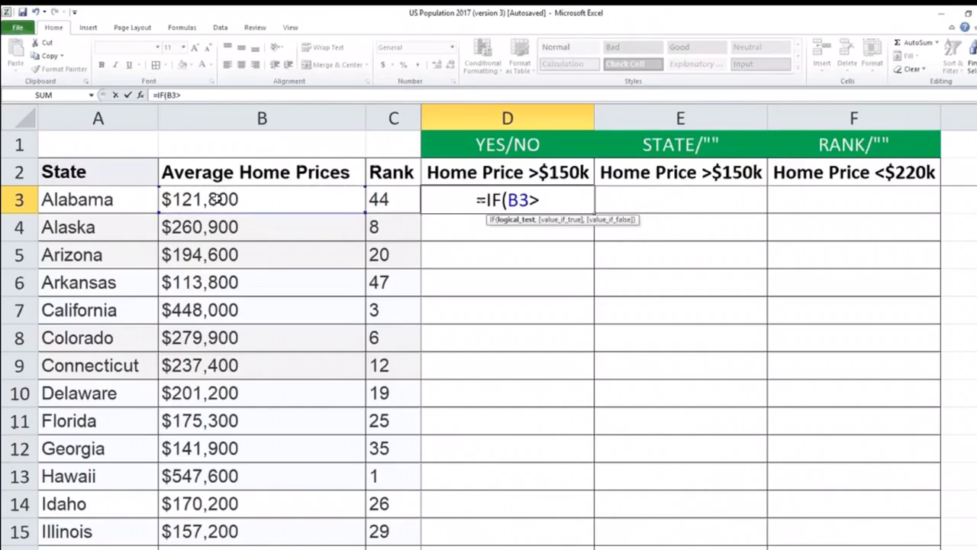
text(150000)
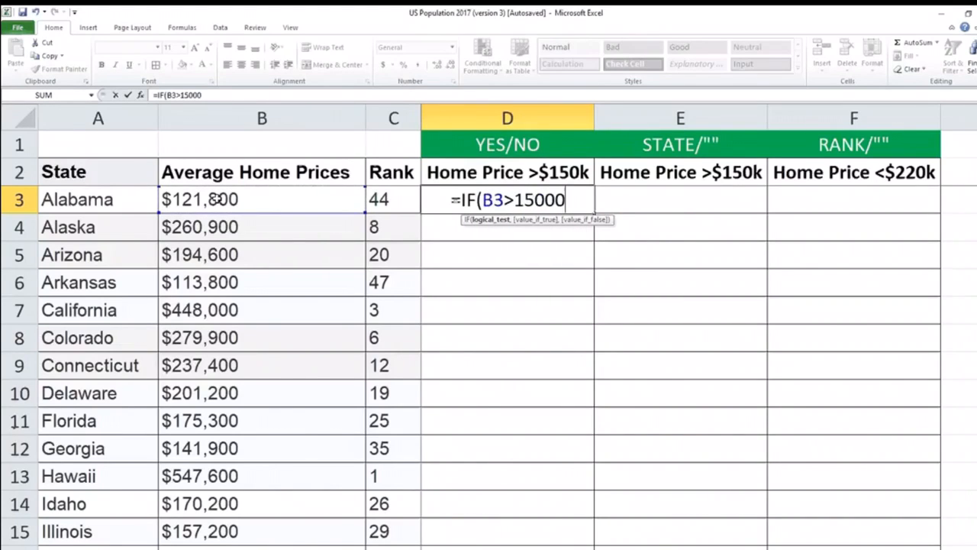
text(0,)
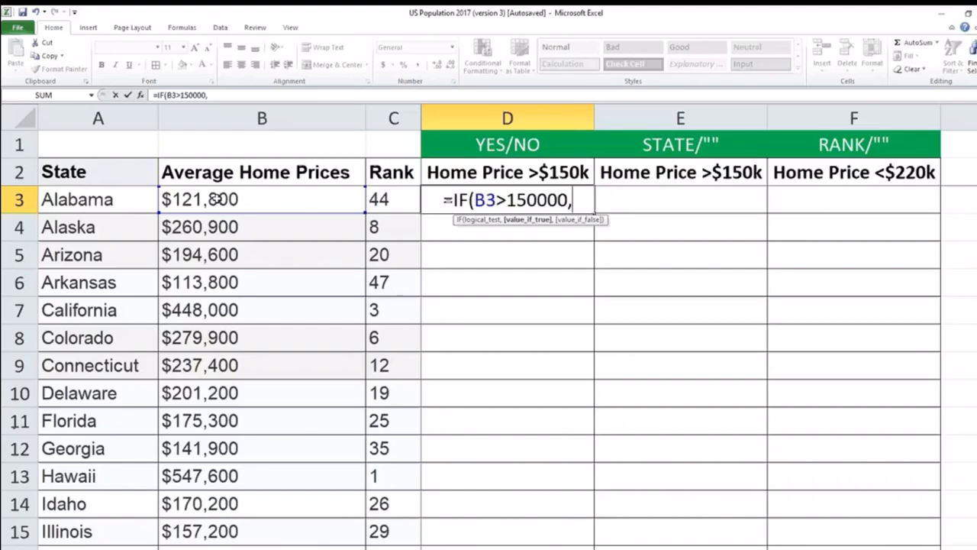
text(")
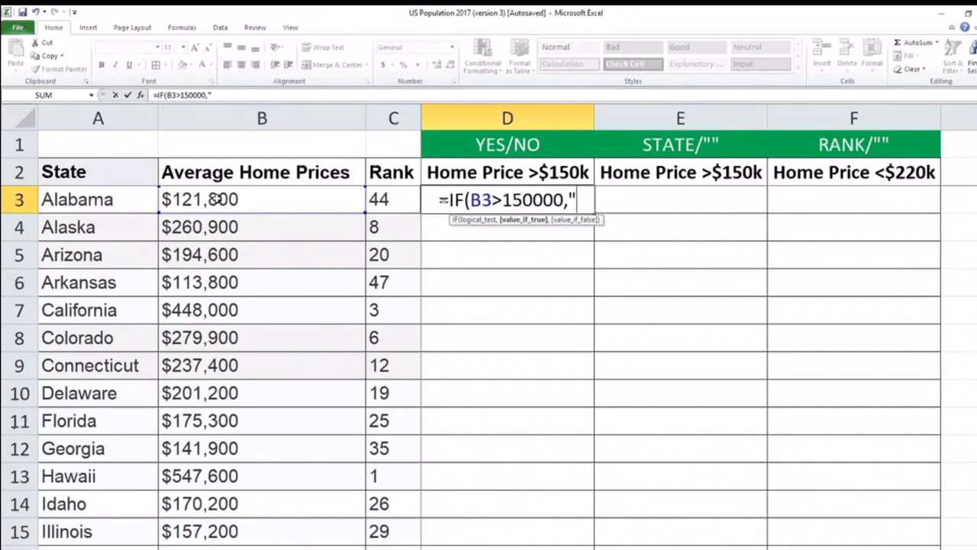
text(YES)
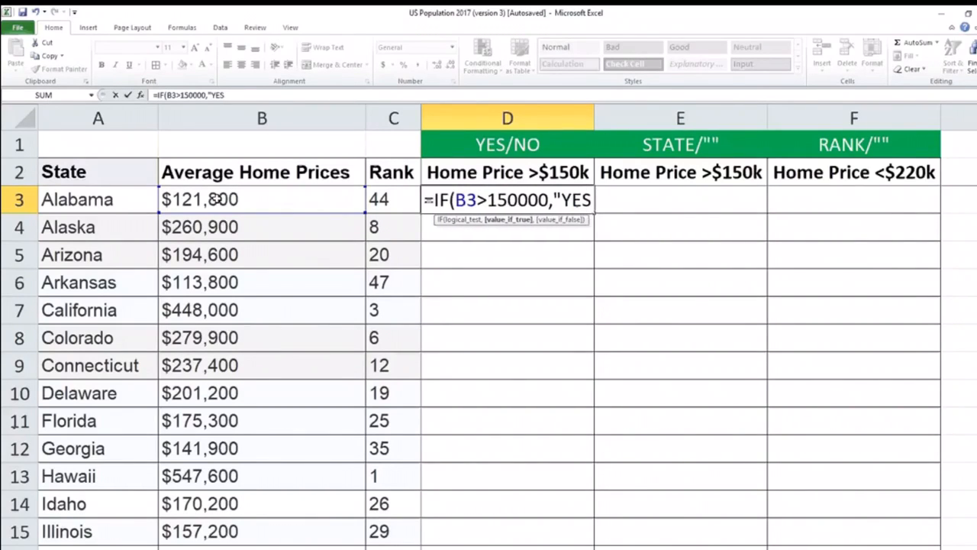
text(",")
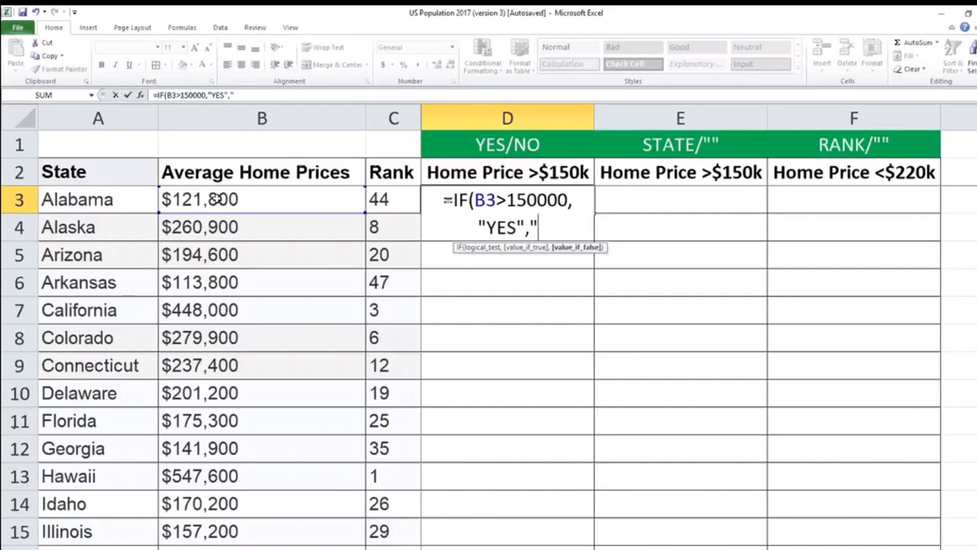
text(NO)
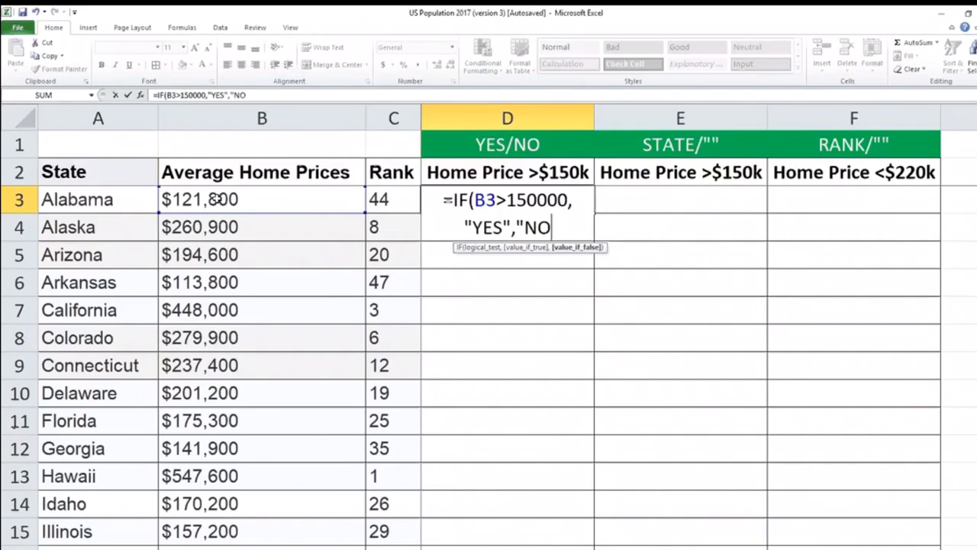
text("))
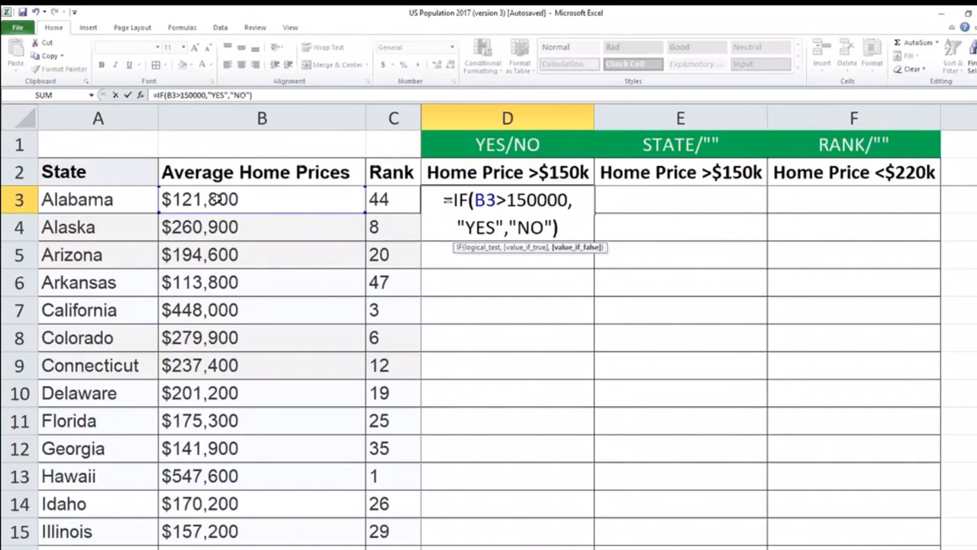
key(Return)
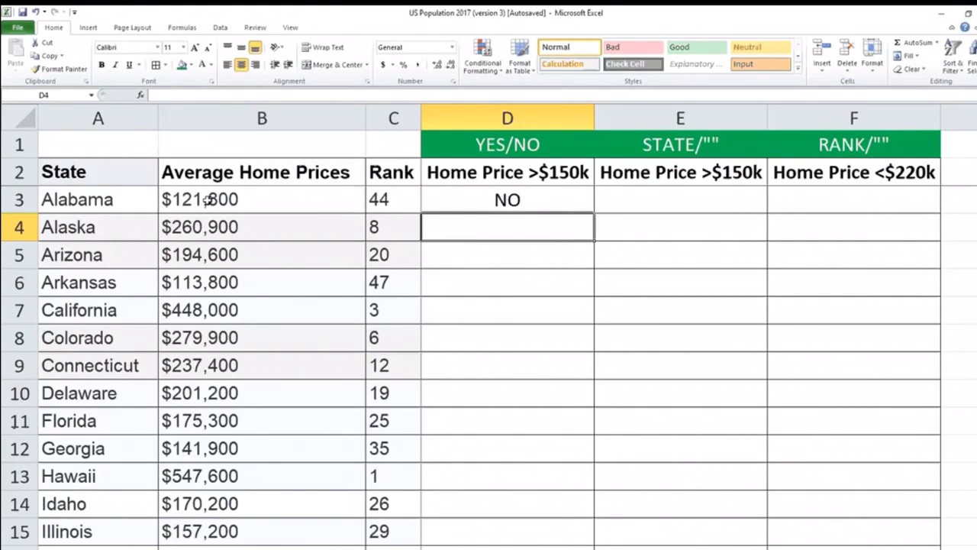
Step: Fill the YES/NO formula from D3 down column D for the other states
click(519, 205)
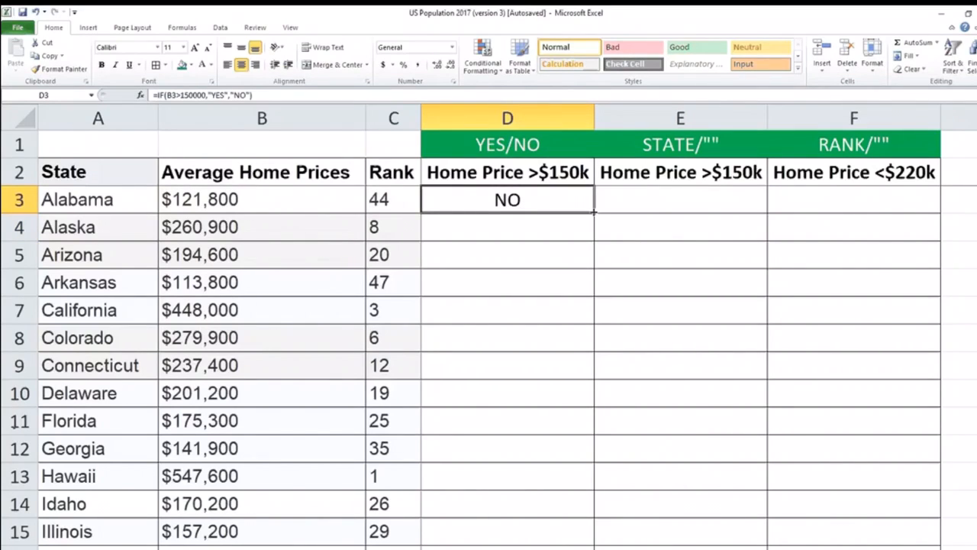
drag(594, 212, 600, 548)
click(510, 227)
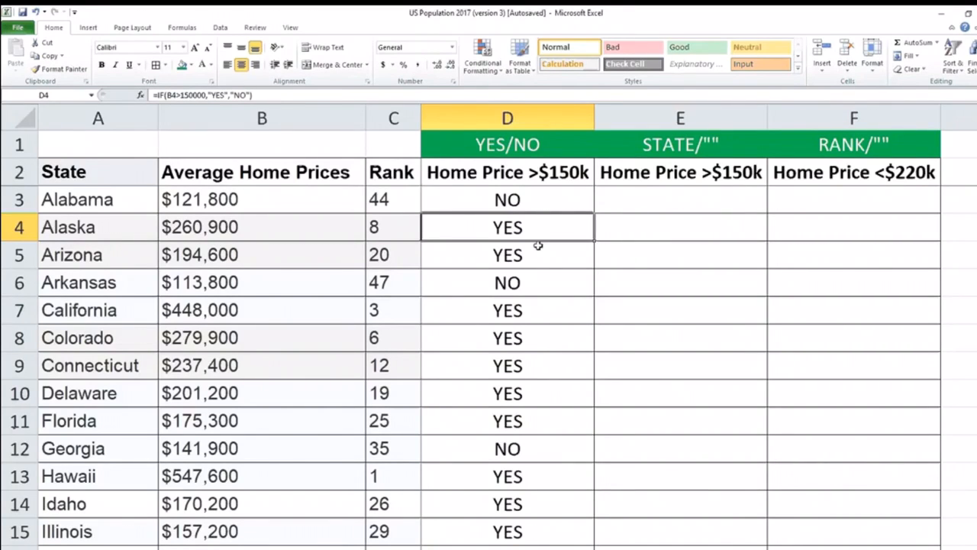
Step: Enter =IF(B3>150000,A3,"") in cell E3 and fill it down column E for the other states
click(614, 206)
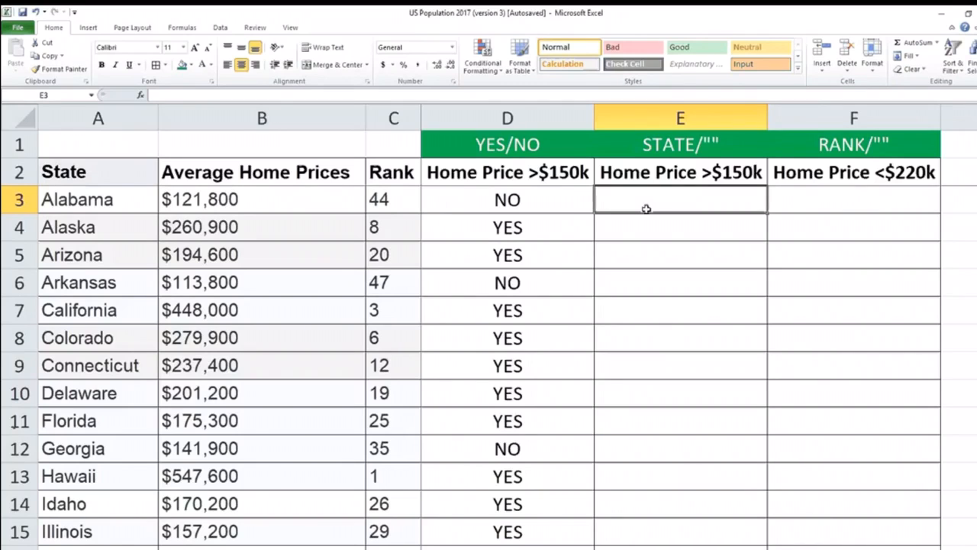
text(=IF()
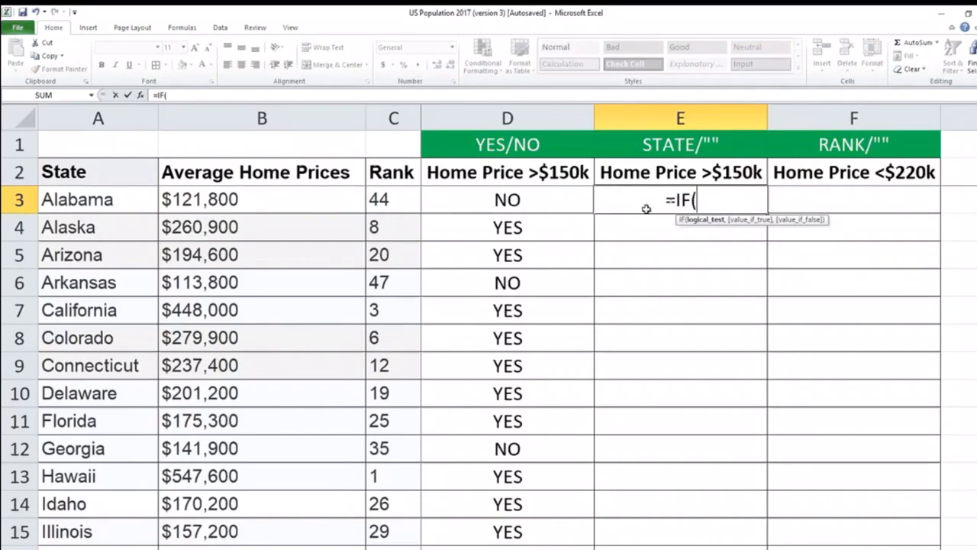
click(226, 200)
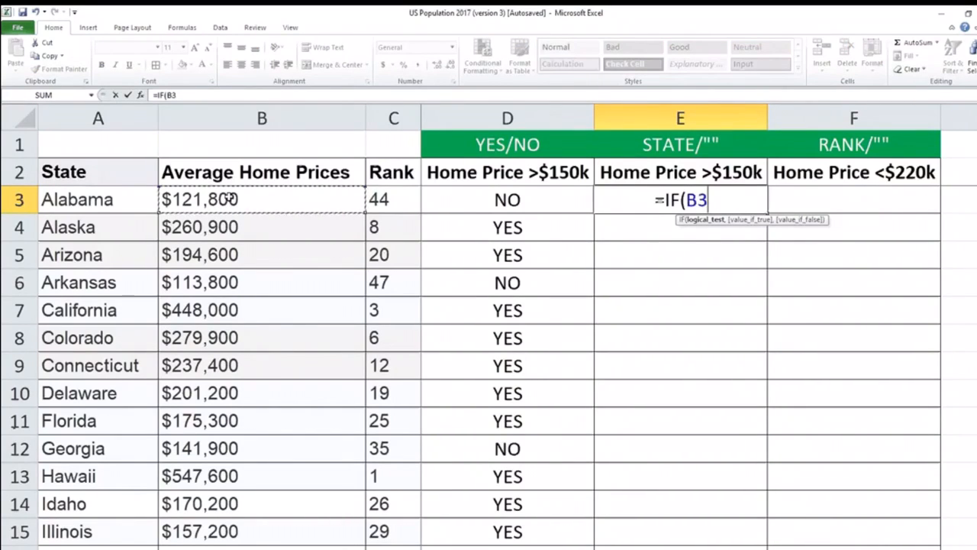
text(>150)
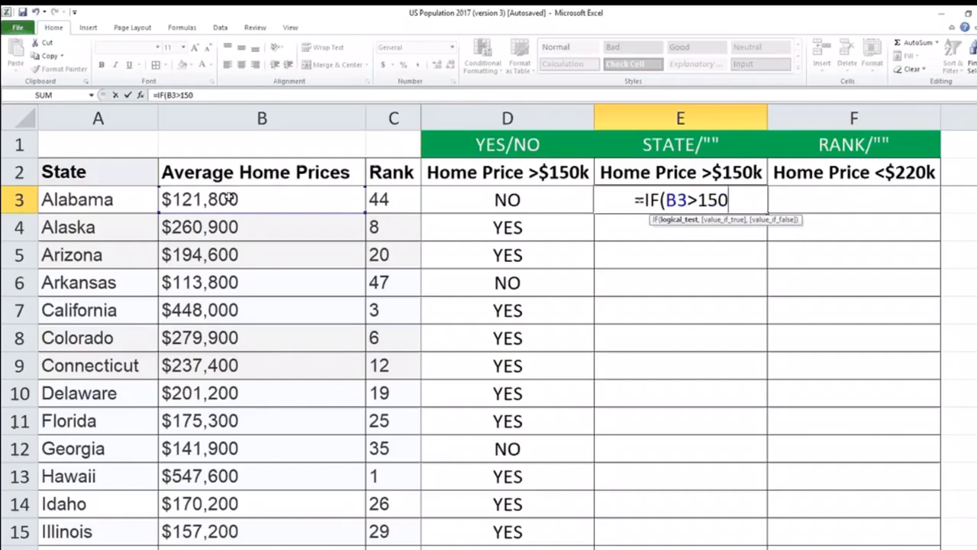
text(000)
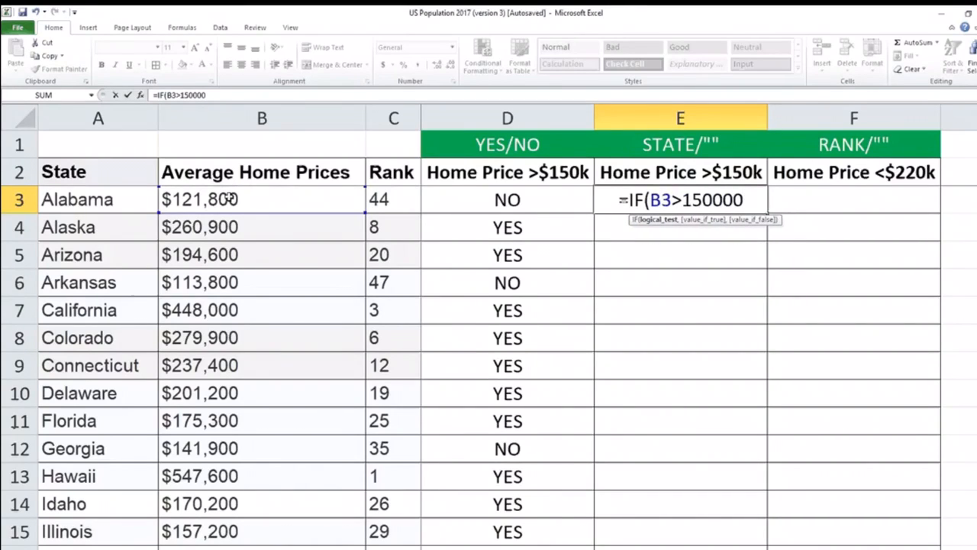
text(,)
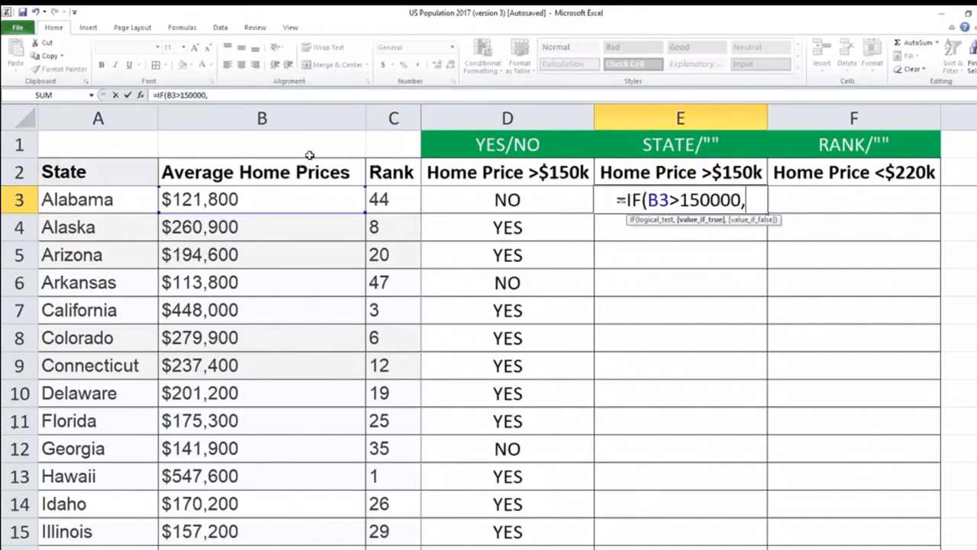
click(84, 200)
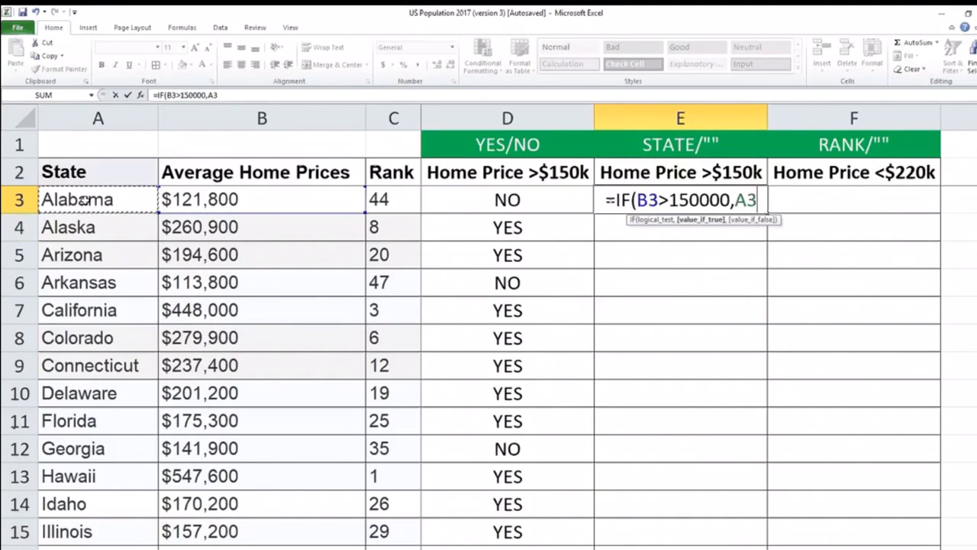
text(,)
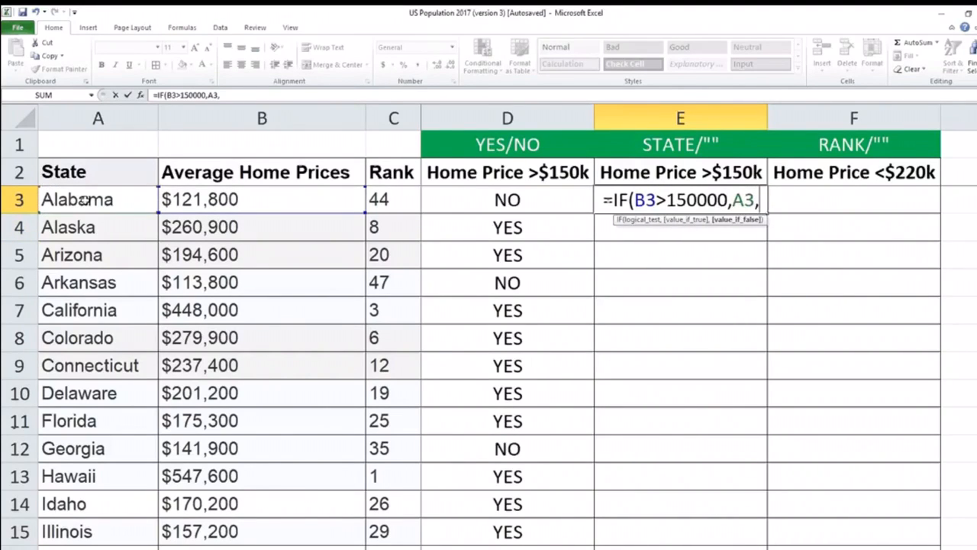
text(")
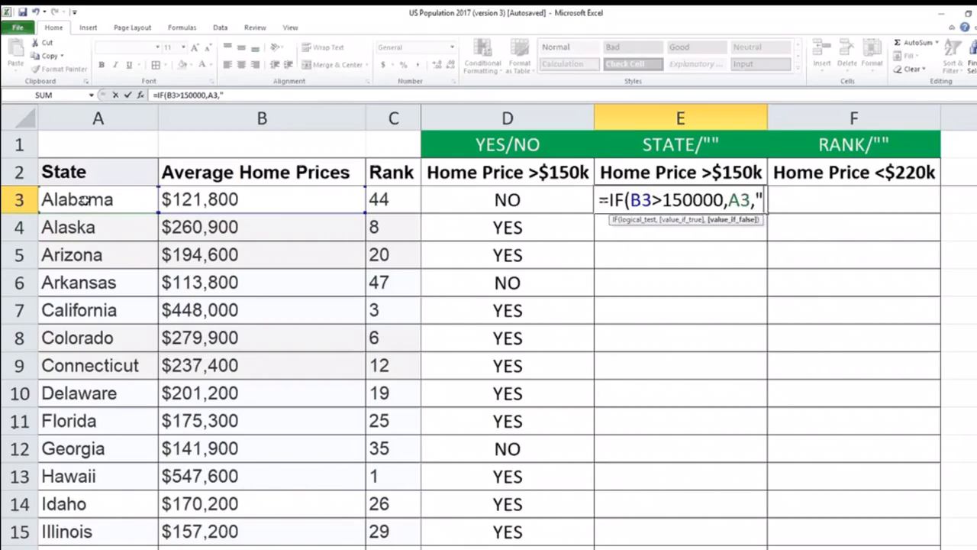
text(")
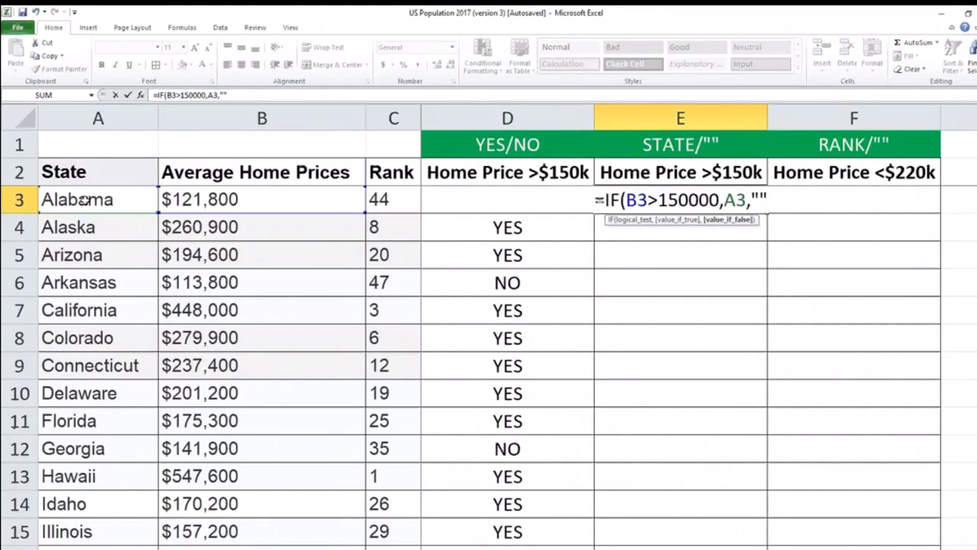
text())
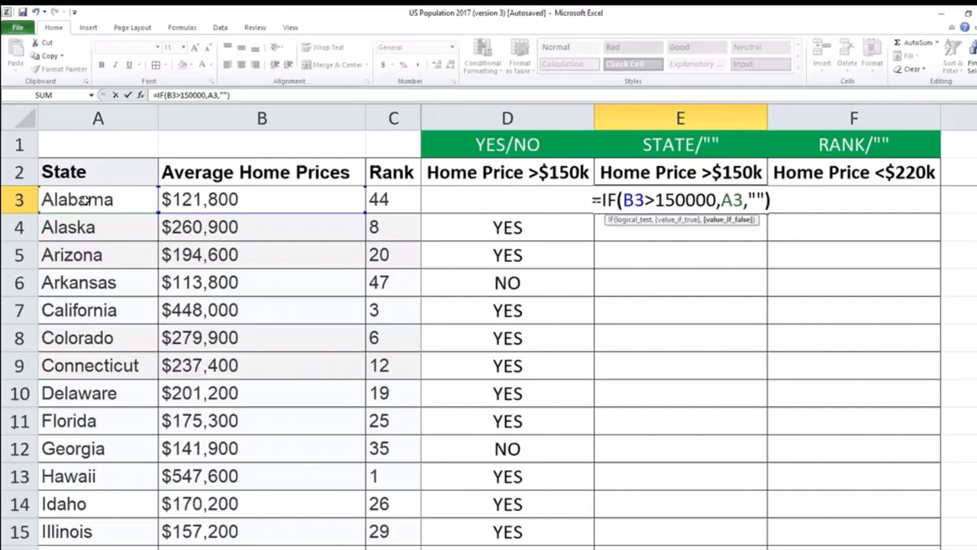
key(ctrl+Return)
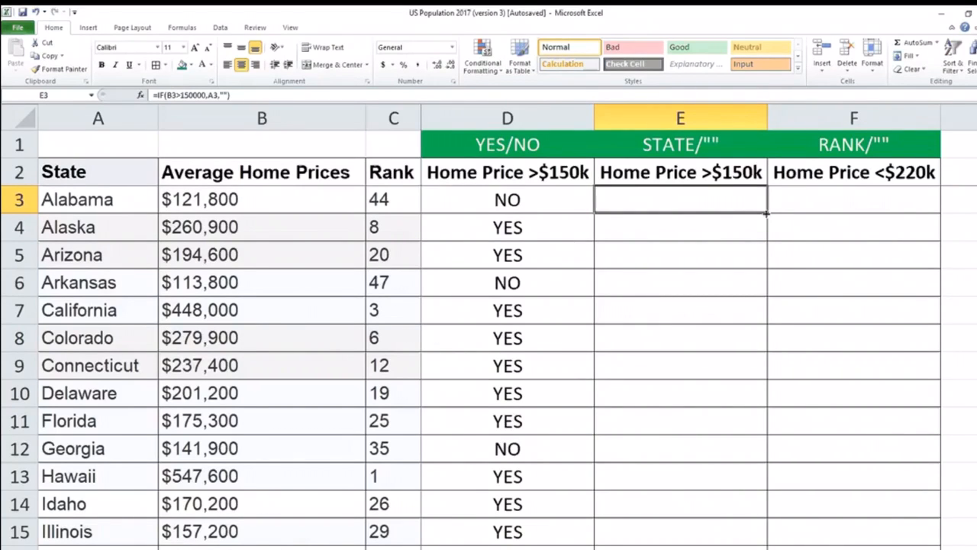
drag(765, 213, 766, 547)
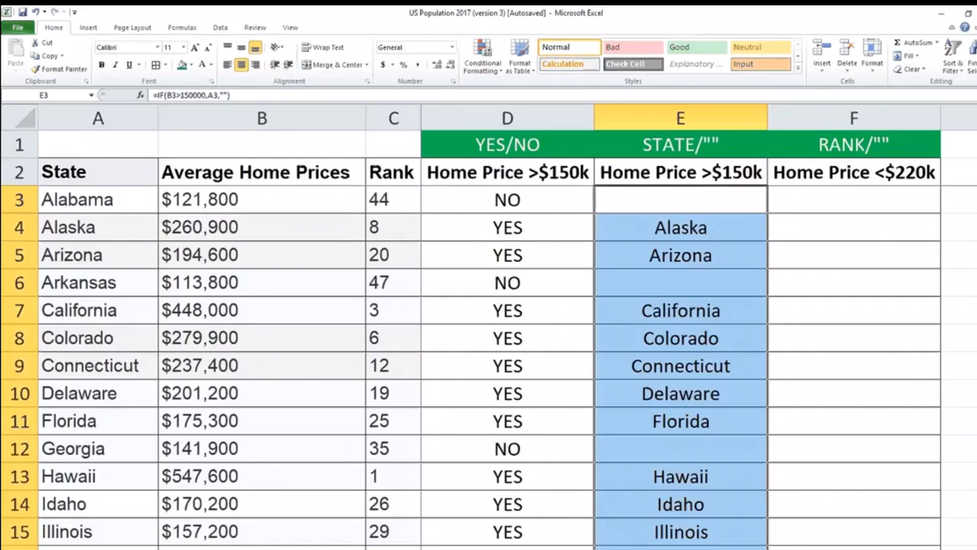
click(691, 337)
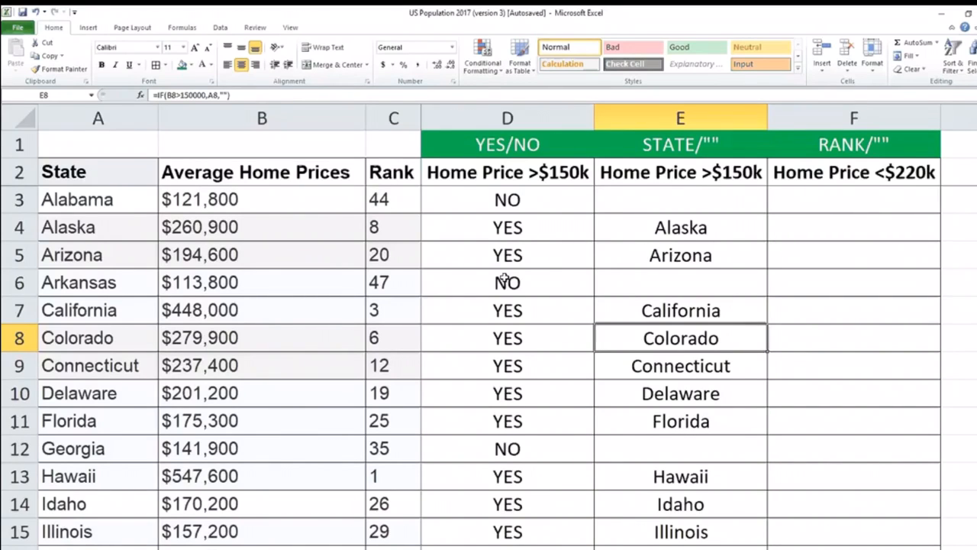
Step: Enter the formula =IF(B3<220000,C3,"") in cell F3
click(799, 200)
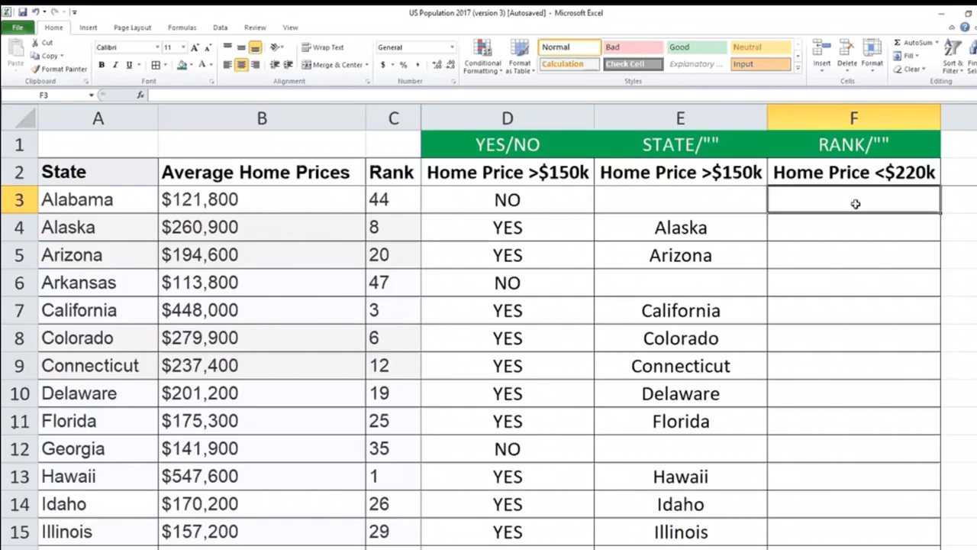
click(411, 197)
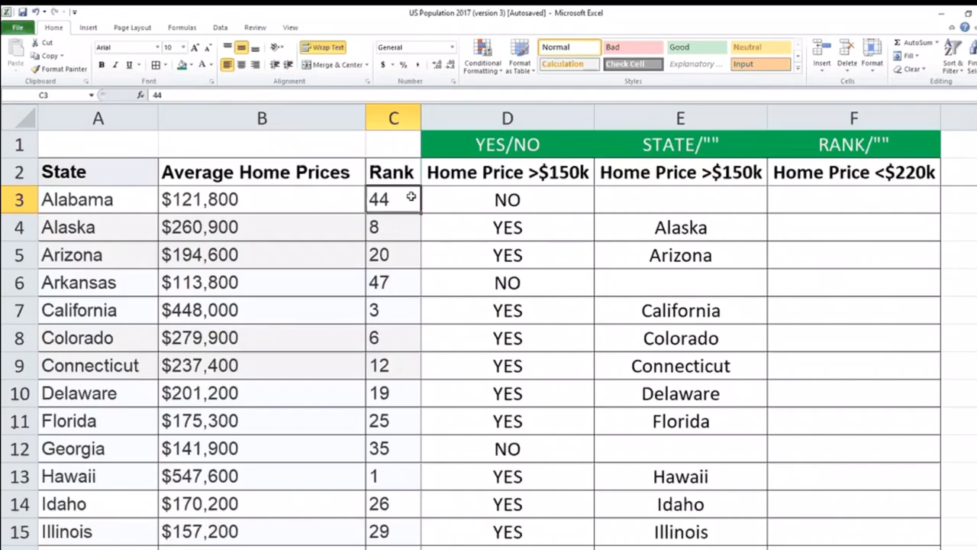
click(801, 206)
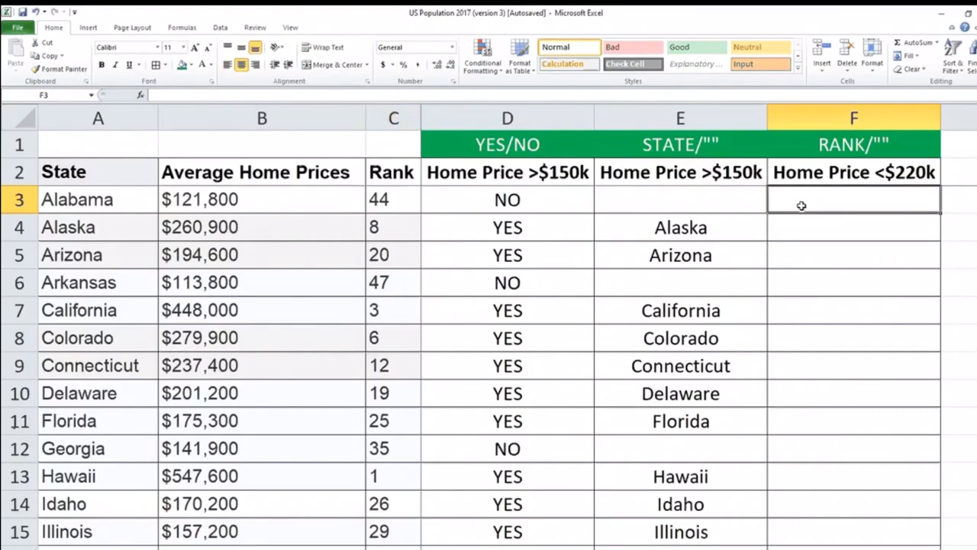
text(=)
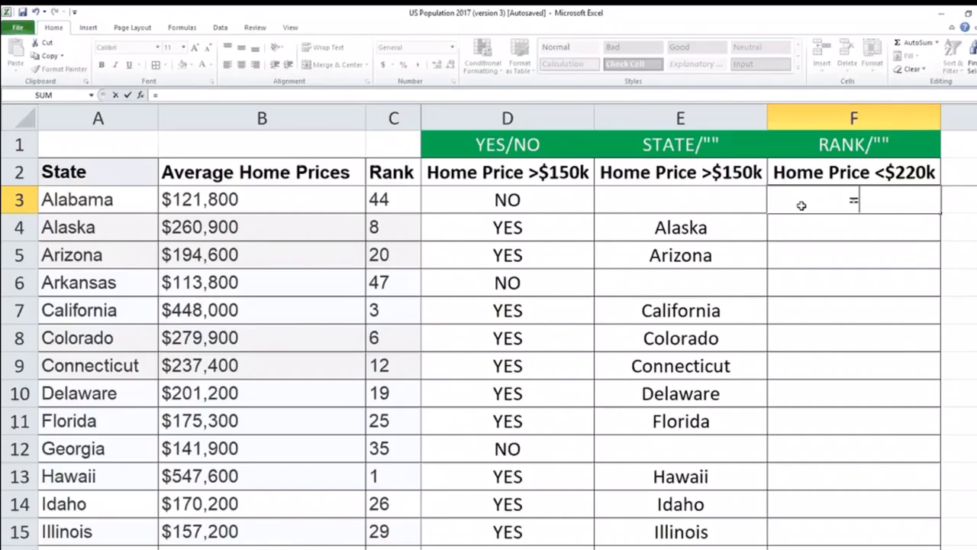
text(IF()
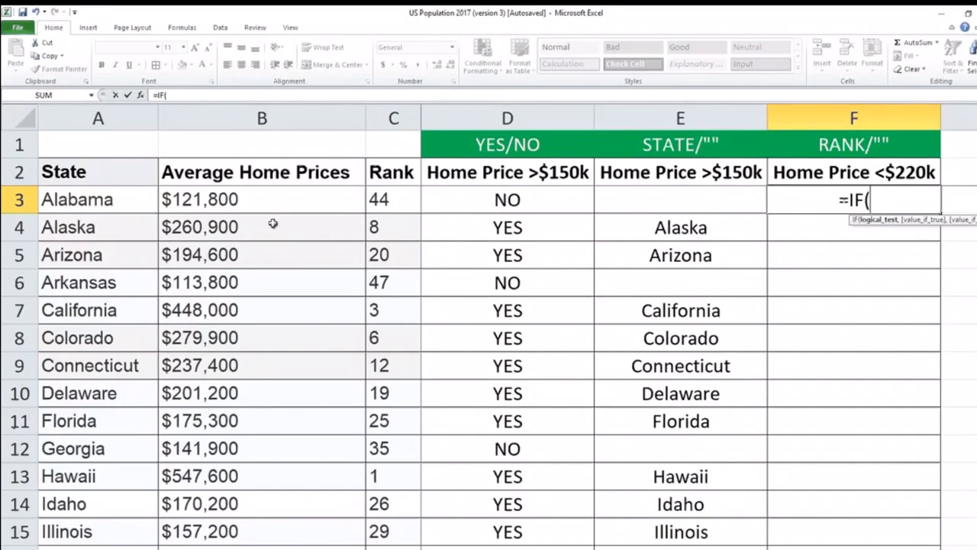
click(248, 198)
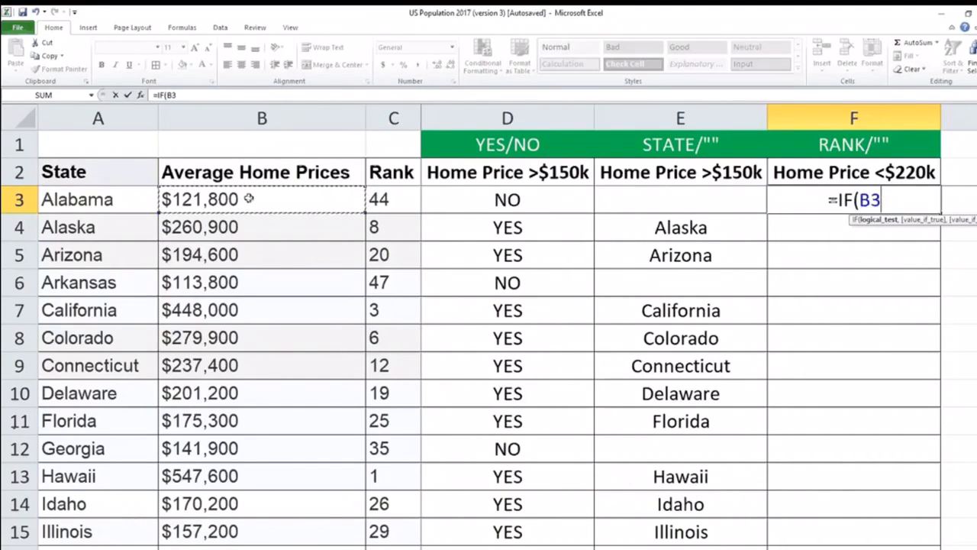
text(<)
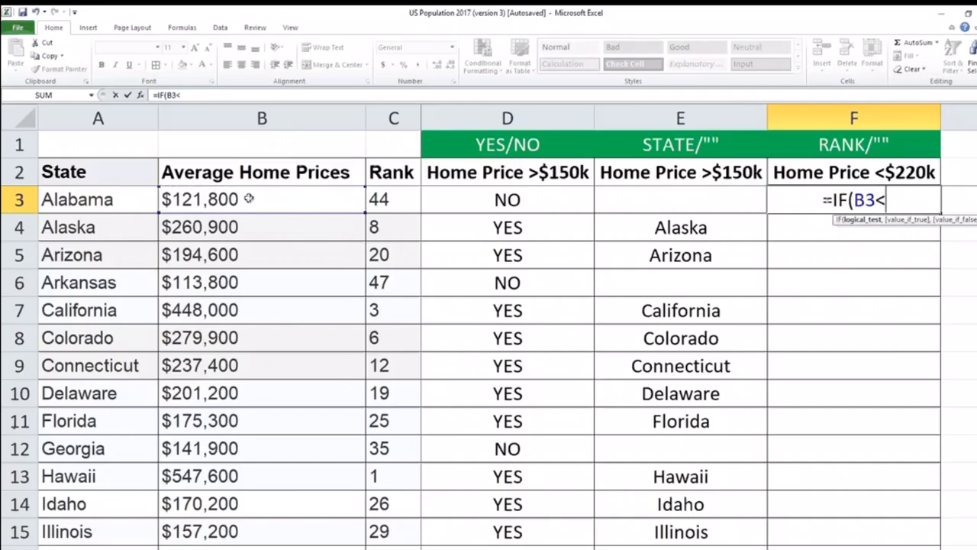
text(2200)
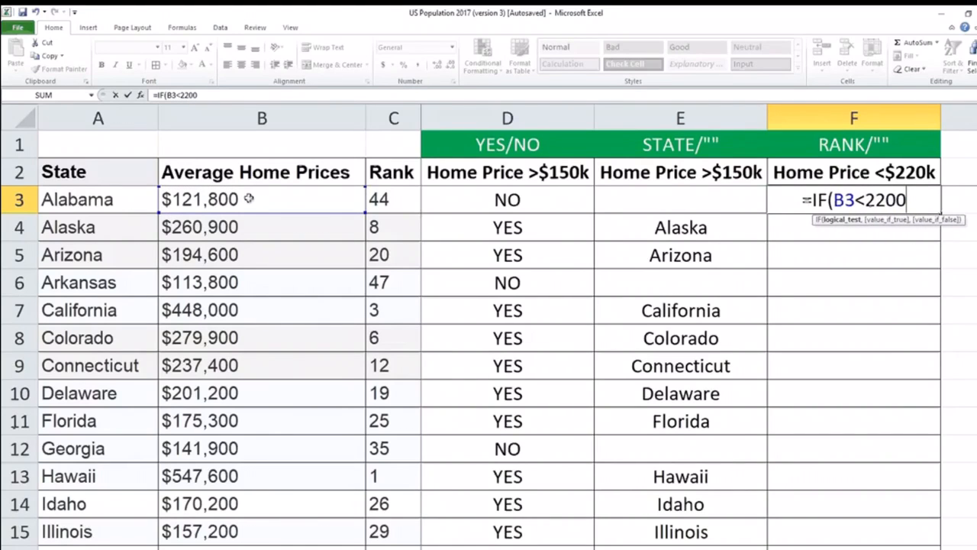
text(00)
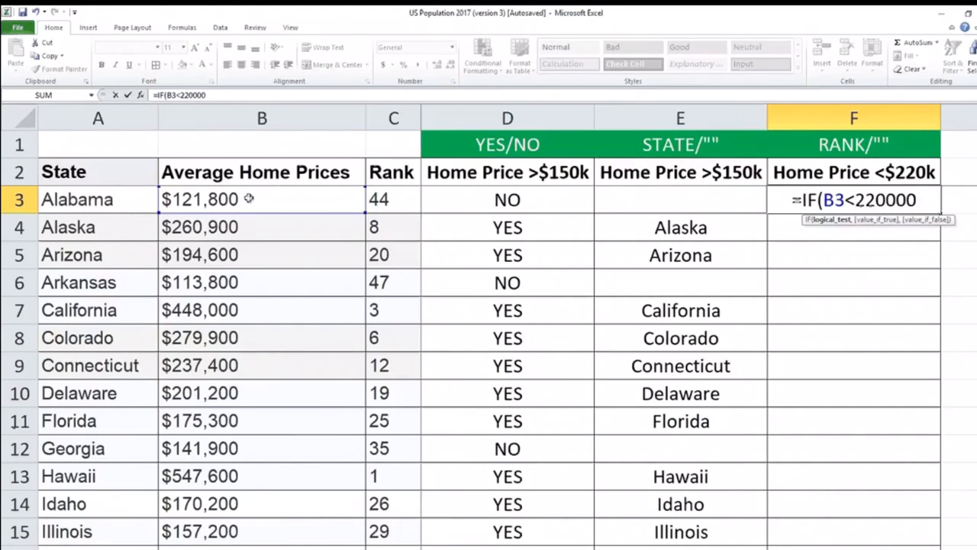
text(,)
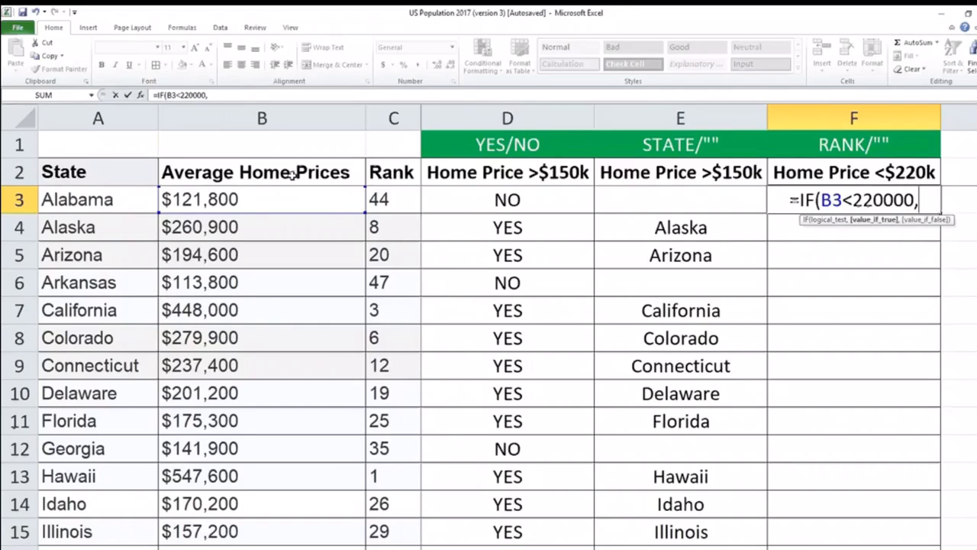
click(390, 199)
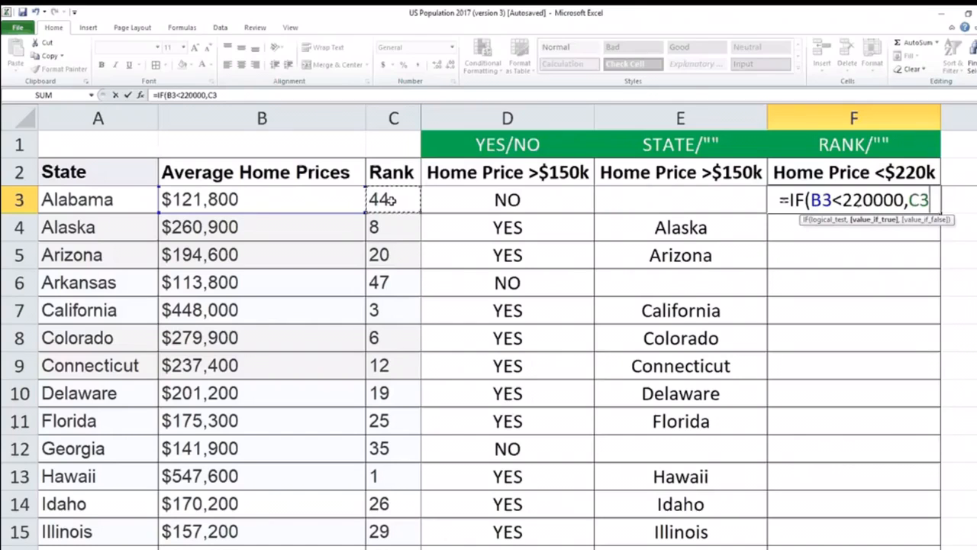
text(,)
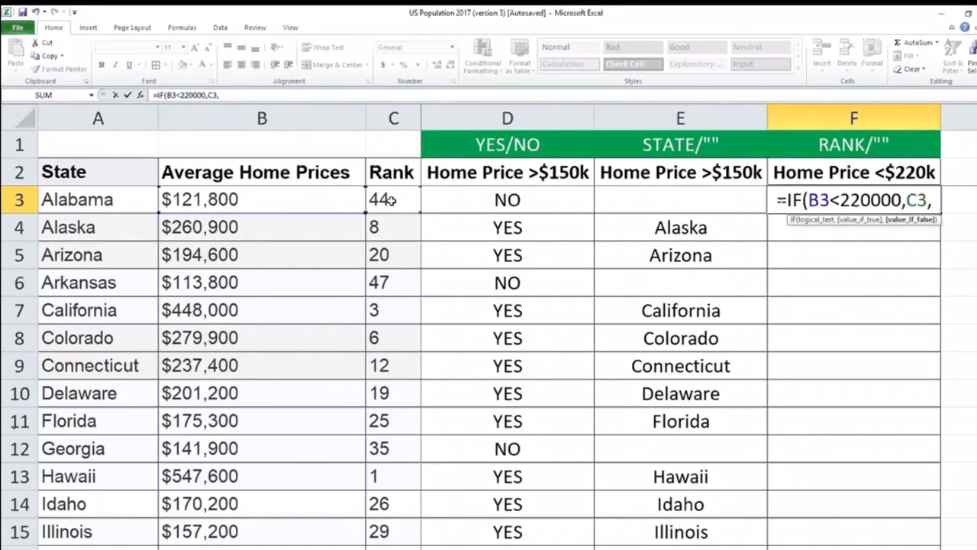
text("")
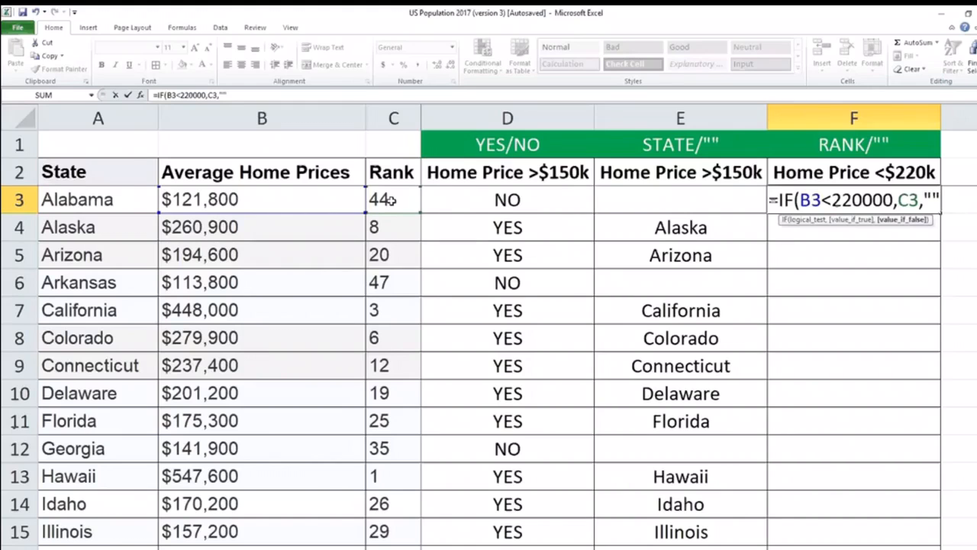
text())
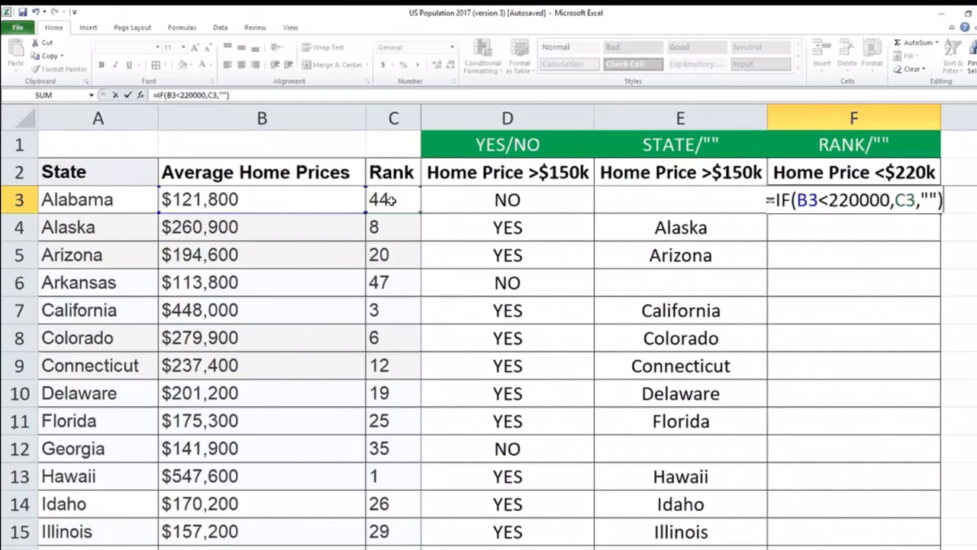
key(Return)
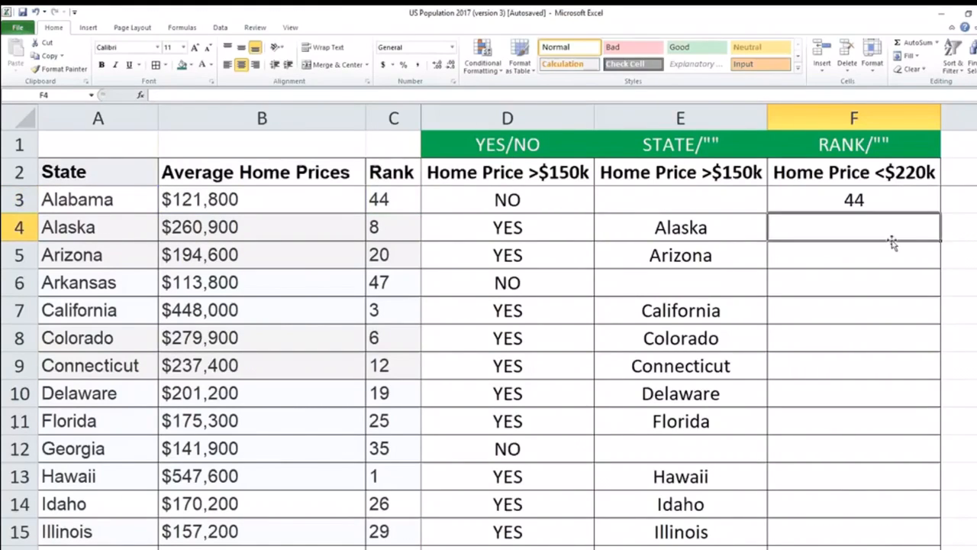
Step: Fill the rank-or-blank formula from F3 down column F for the other states
click(867, 199)
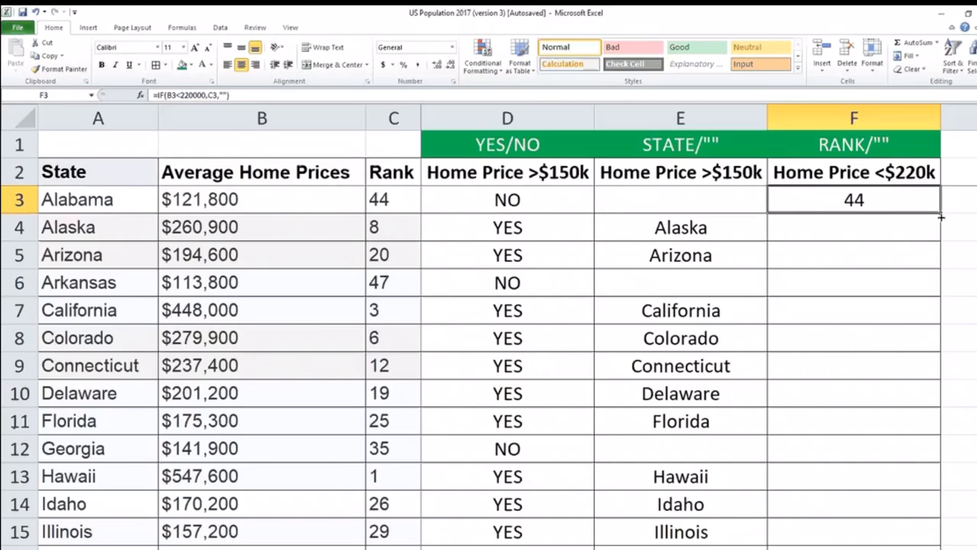
drag(942, 218, 941, 548)
click(680, 547)
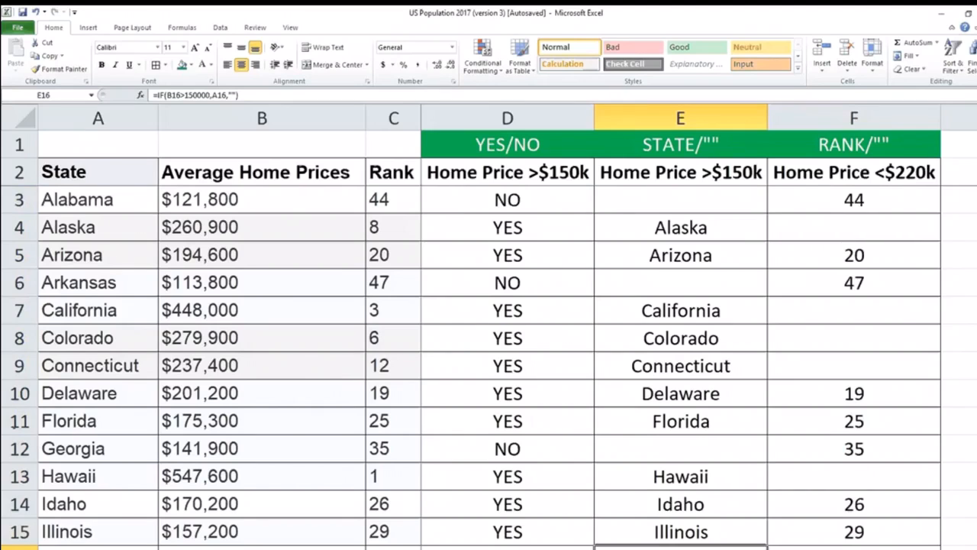
key(Right)
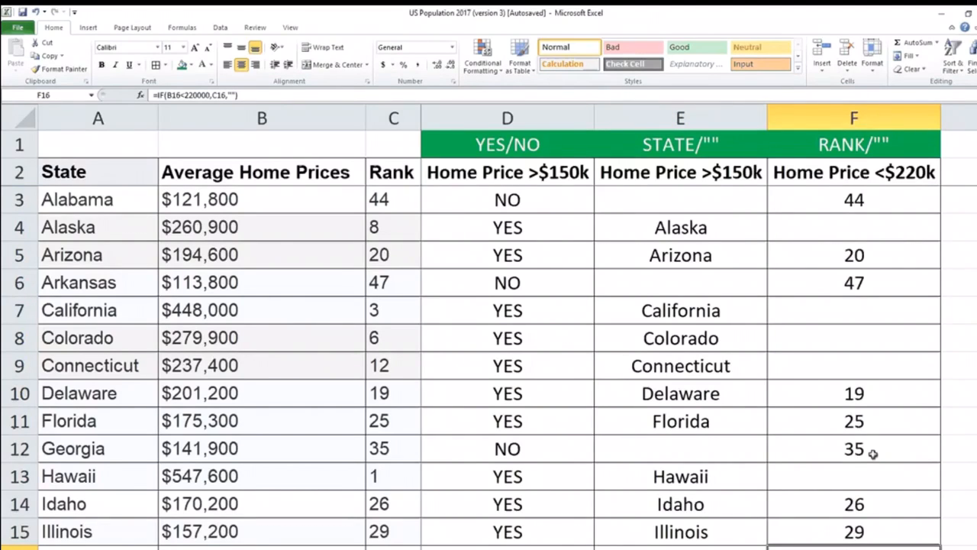